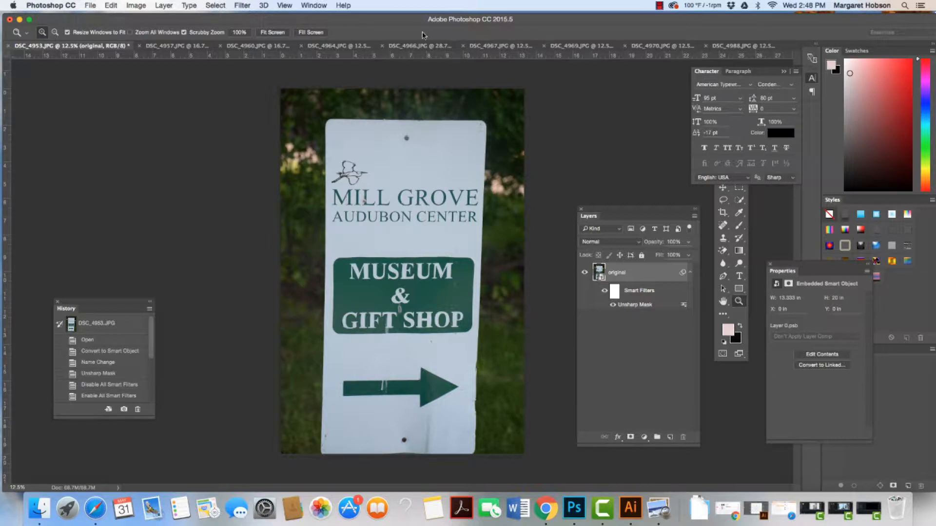
# Step: Show the Adjustments panel and place it in the free space above the Layers panel
pyautogui.click(314, 5)
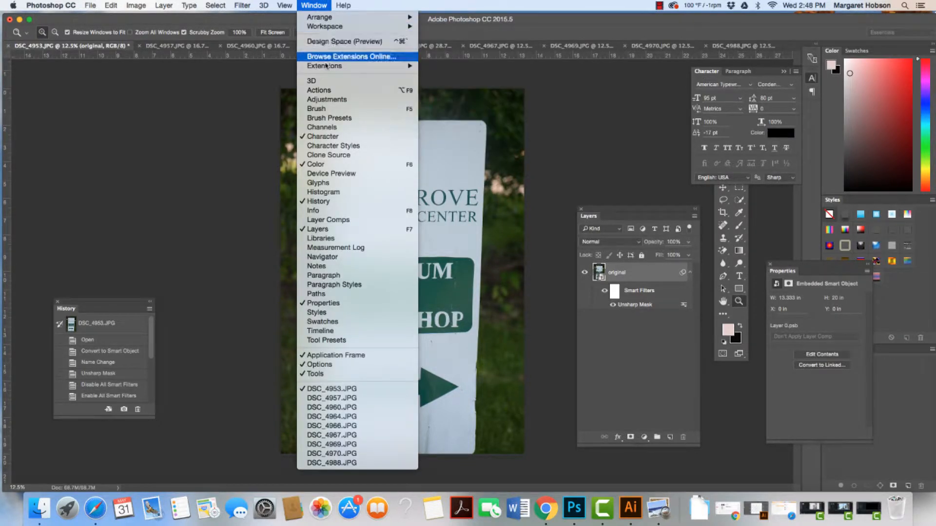
pyautogui.click(326, 99)
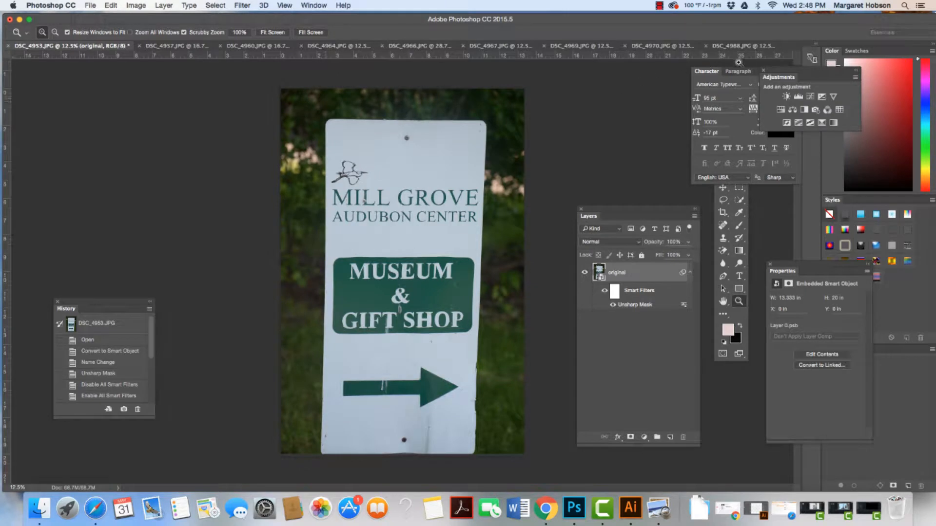
pyautogui.moveTo(778, 77); pyautogui.dragTo(580, 89)
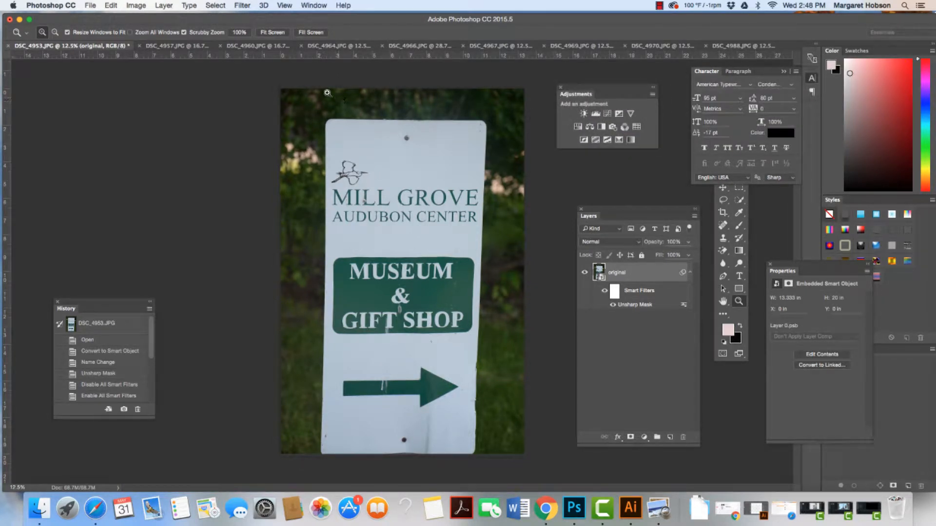
pyautogui.click(136, 5)
pyautogui.moveTo(145, 33)
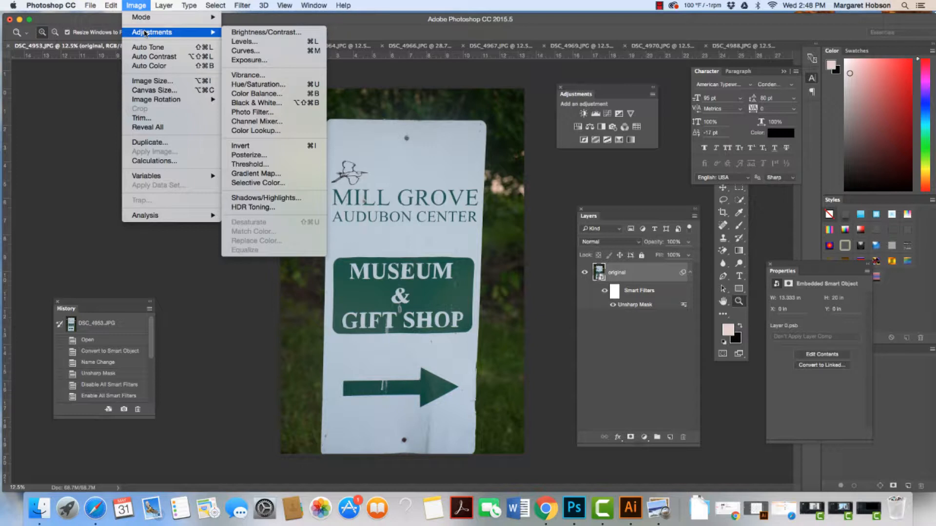
pyautogui.click(569, 167)
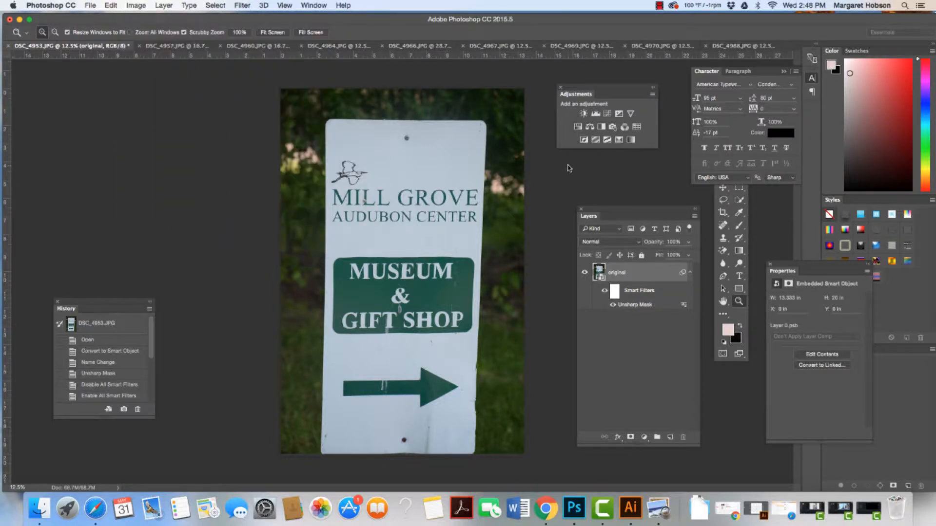
# Step: Add a Levels adjustment layer above the original layer and move its properties beside the photo
pyautogui.click(595, 114)
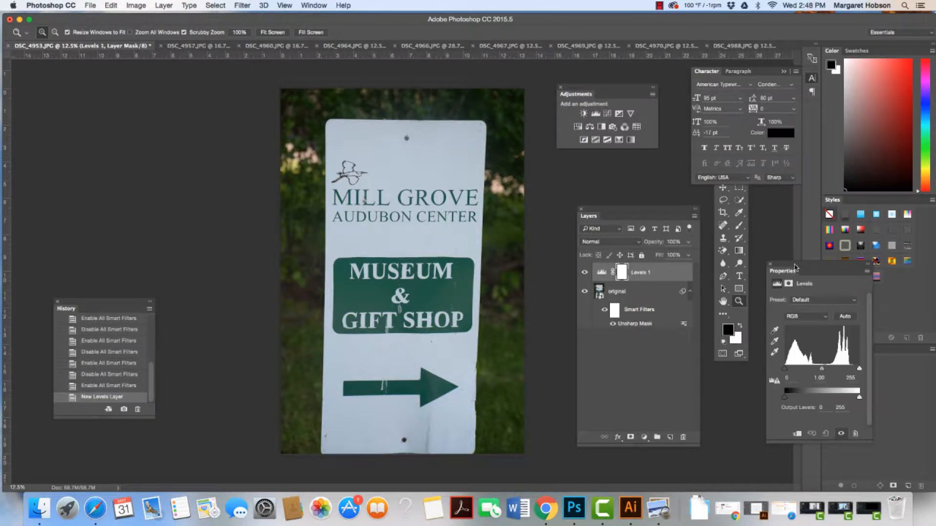
pyautogui.moveTo(795, 268); pyautogui.dragTo(187, 113)
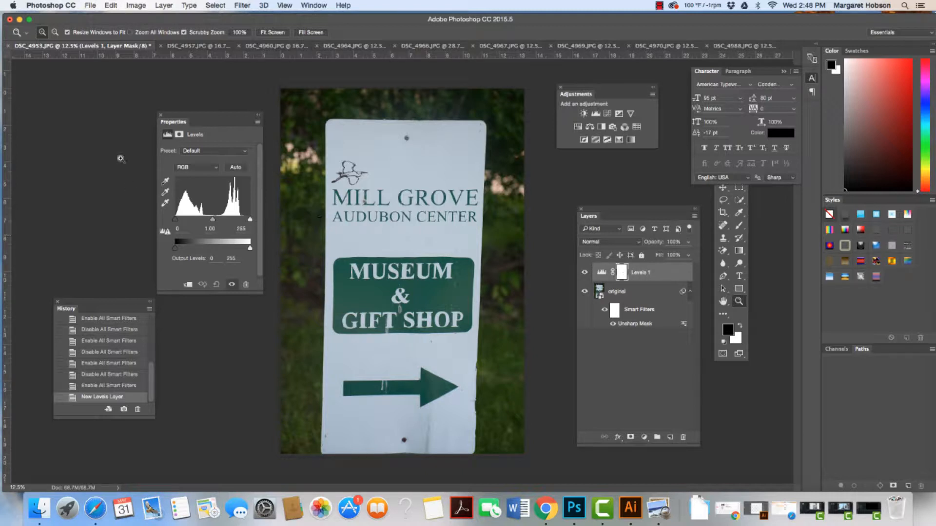
# Step: Close the floating Character and Paragraph panels, and reposition the Tools and History panels around the photo
pyautogui.moveTo(706, 71); pyautogui.dragTo(722, 85)
pyautogui.click(717, 89)
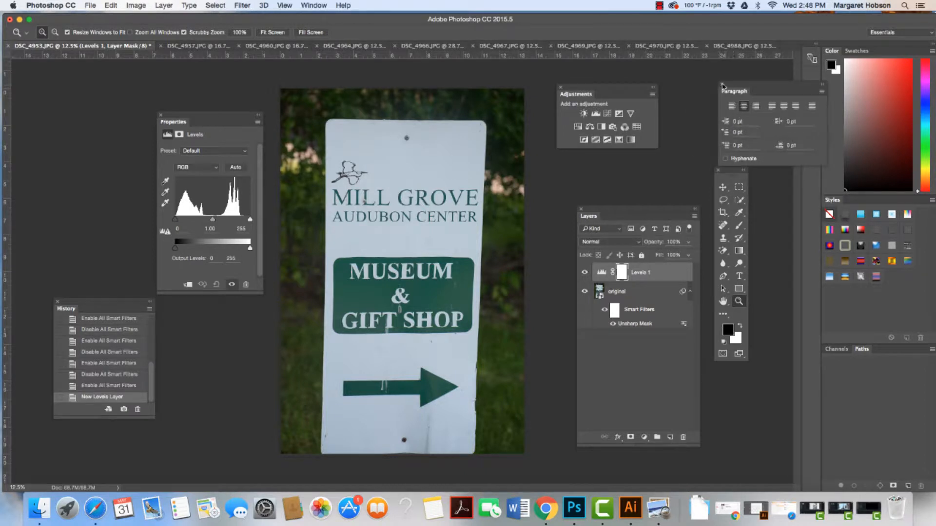
pyautogui.click(722, 85)
pyautogui.moveTo(730, 171); pyautogui.dragTo(729, 94)
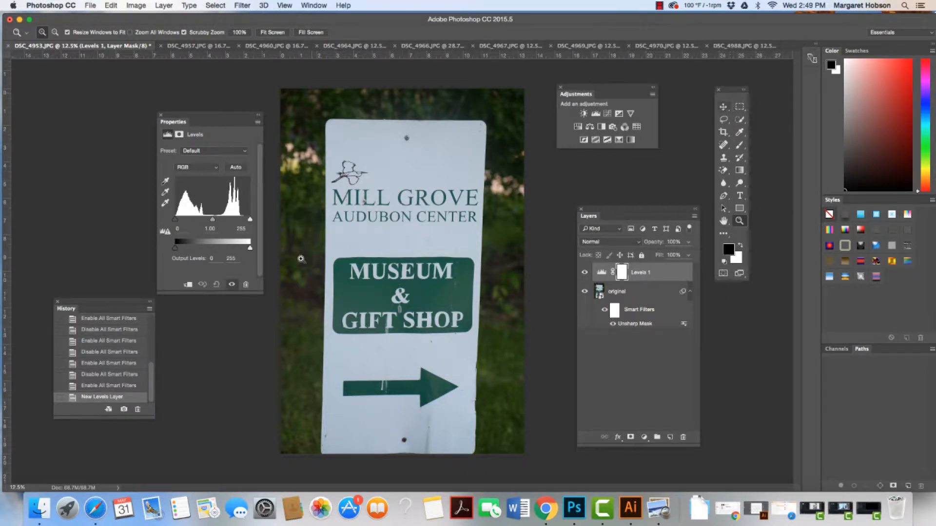
pyautogui.moveTo(90, 304); pyautogui.dragTo(152, 329)
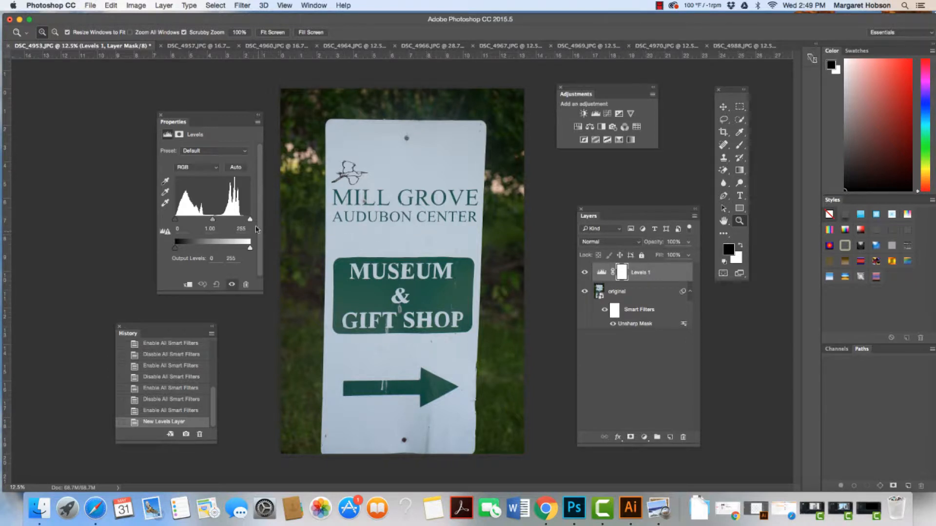
# Step: In the Levels adjustment, bring the white point in to the histogram's bright end, and set the black point to 7 and midtones to 1.16
pyautogui.moveTo(250, 220); pyautogui.dragTo(242, 223)
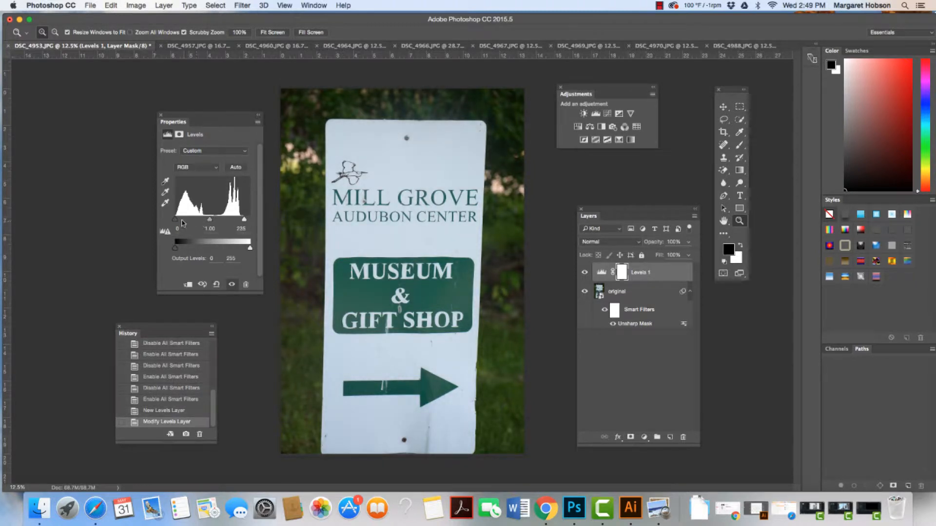
pyautogui.moveTo(175, 222); pyautogui.dragTo(206, 222)
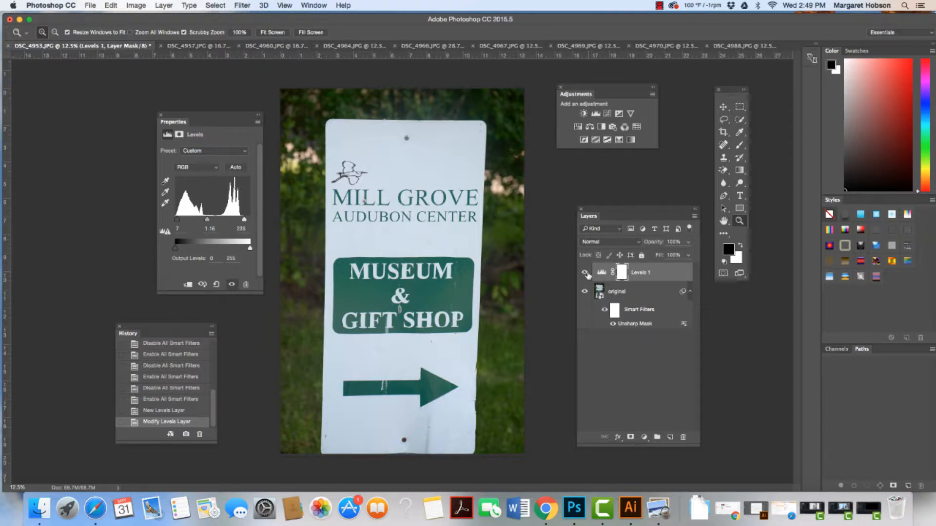
# Step: Toggle the Levels 1 layer's visibility repeatedly to compare the photo with and without the tonal correction
pyautogui.click(585, 273)
pyautogui.click(585, 273)
pyautogui.click(585, 274)
pyautogui.click(585, 273)
pyautogui.click(585, 273)
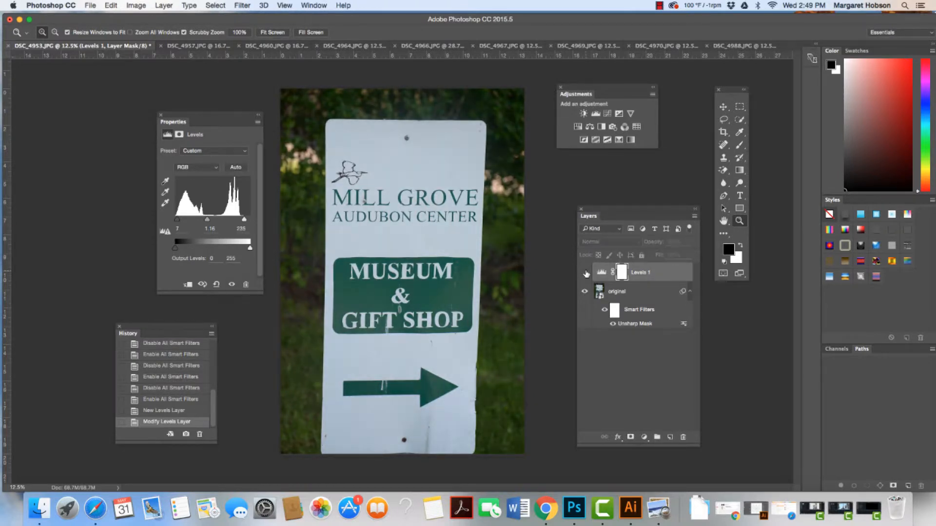
pyautogui.click(586, 273)
pyautogui.click(585, 273)
pyautogui.click(586, 273)
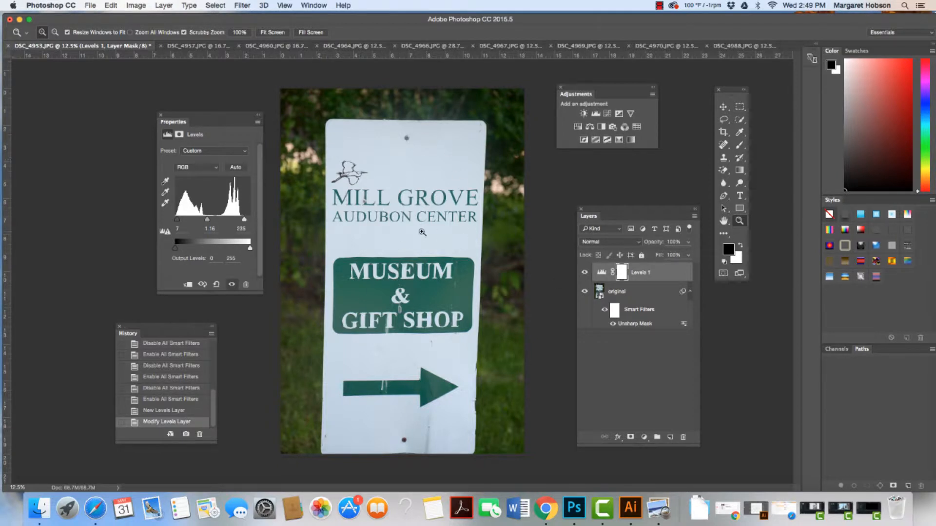
pyautogui.click(585, 273)
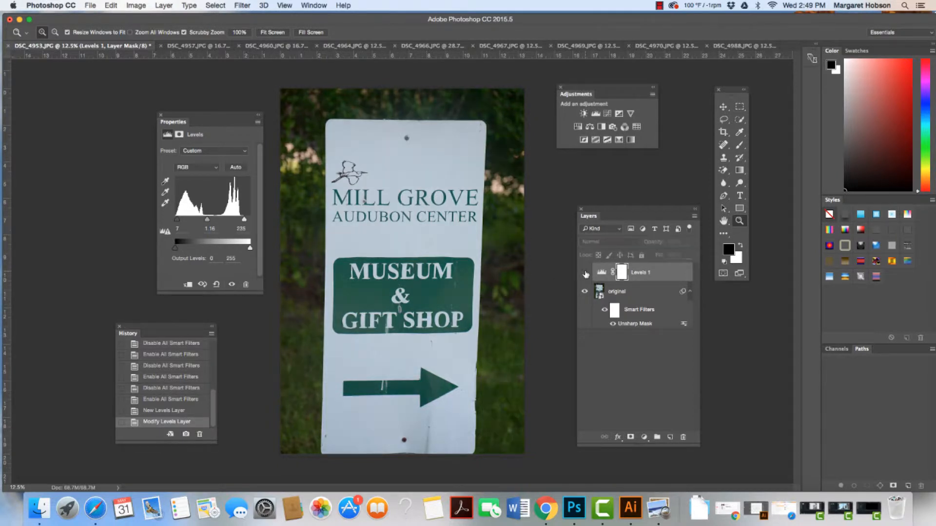
pyautogui.click(585, 273)
pyautogui.click(585, 273)
pyautogui.click(585, 274)
pyautogui.click(586, 274)
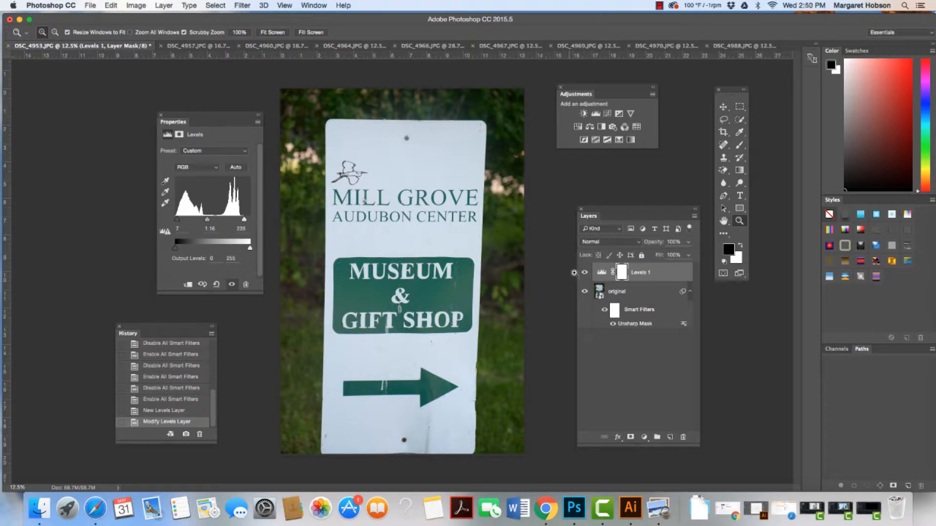
pyautogui.click(137, 6)
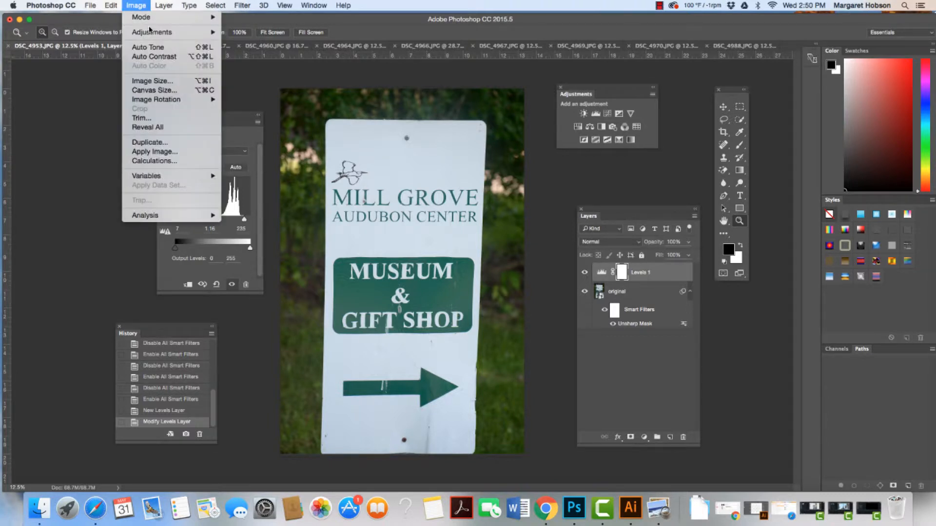
pyautogui.click(84, 97)
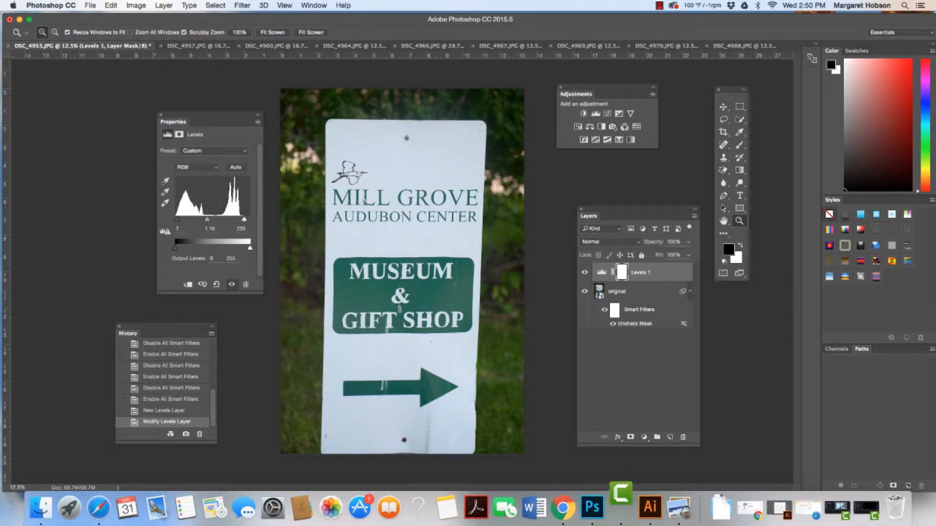
pyautogui.click(727, 293)
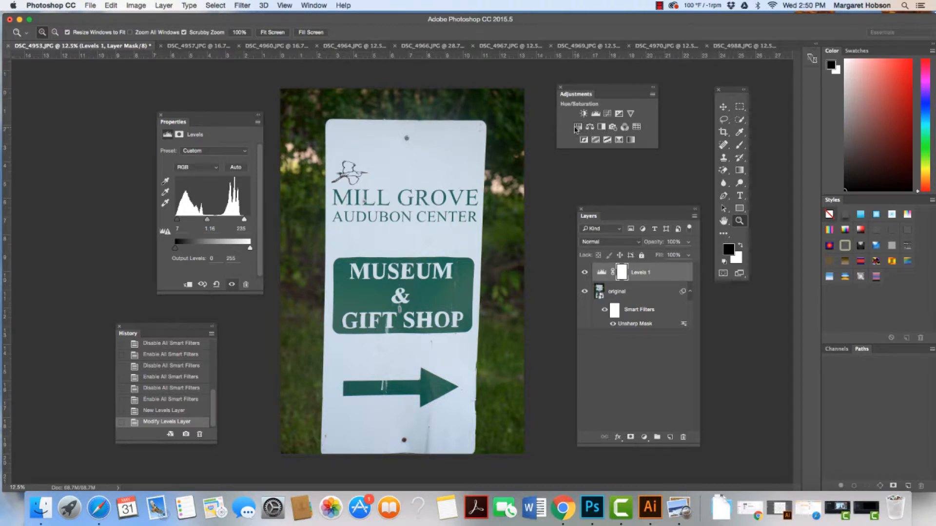
# Step: Add a Hue/Saturation adjustment layer above Levels 1 and set its Saturation to +20
pyautogui.click(577, 128)
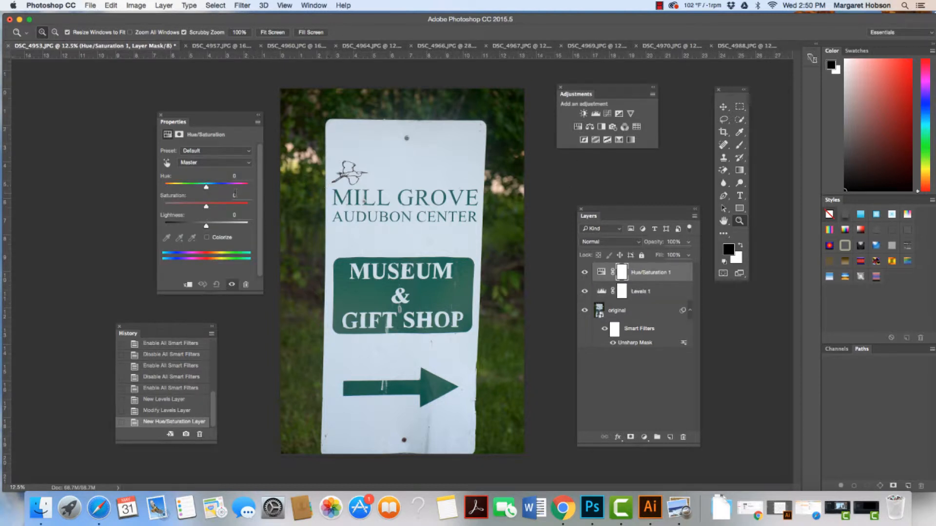
pyautogui.moveTo(207, 209); pyautogui.dragTo(217, 210)
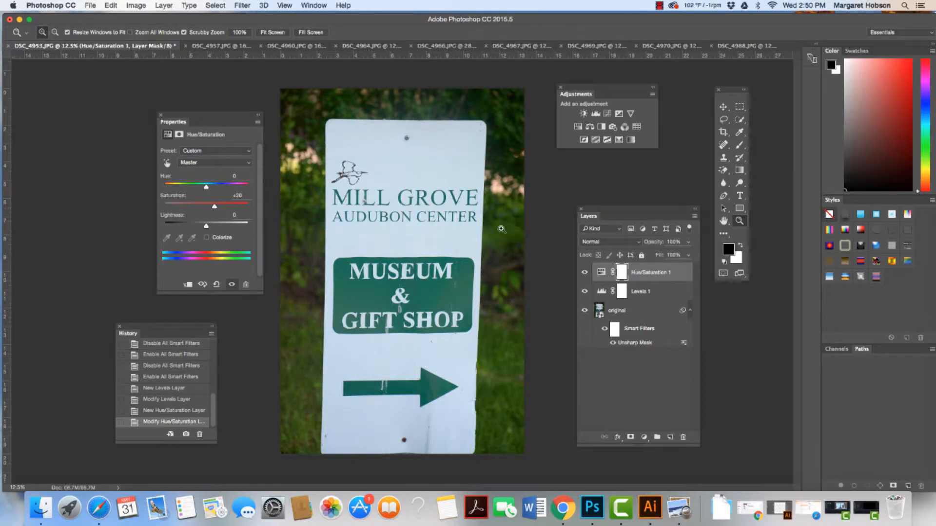
# Step: Toggle the Hue/Saturation 1 layer's visibility repeatedly to compare the photo with and without the saturation boost
pyautogui.click(584, 274)
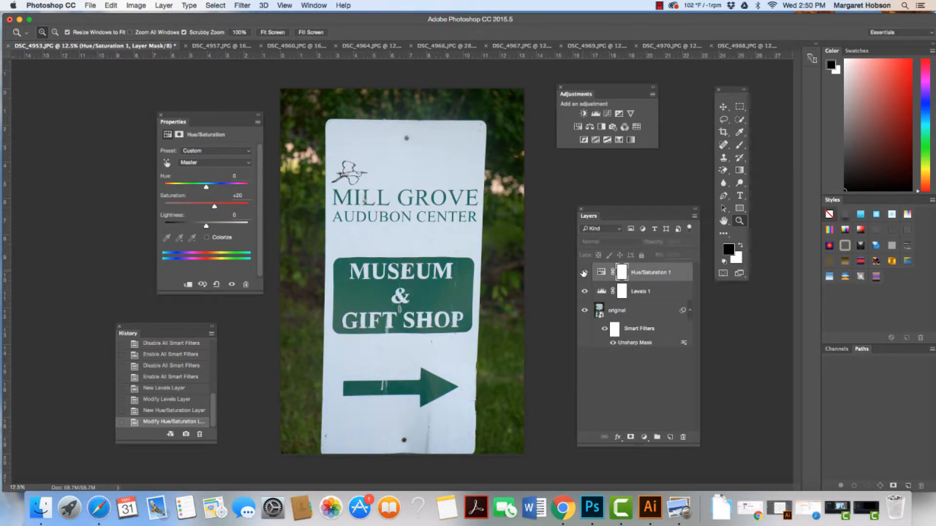
pyautogui.click(584, 274)
pyautogui.click(584, 274)
pyautogui.click(584, 274)
pyautogui.click(584, 273)
pyautogui.click(584, 274)
pyautogui.click(583, 273)
pyautogui.click(583, 273)
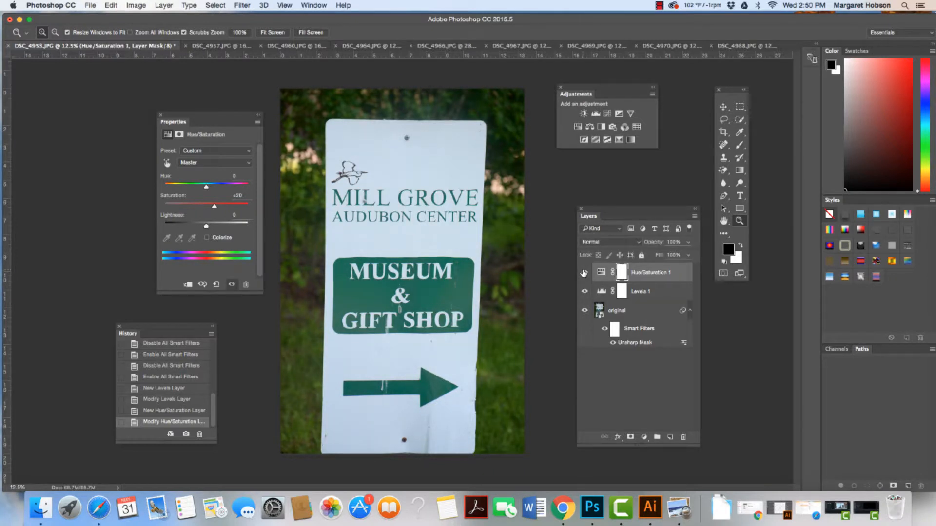
pyautogui.click(584, 273)
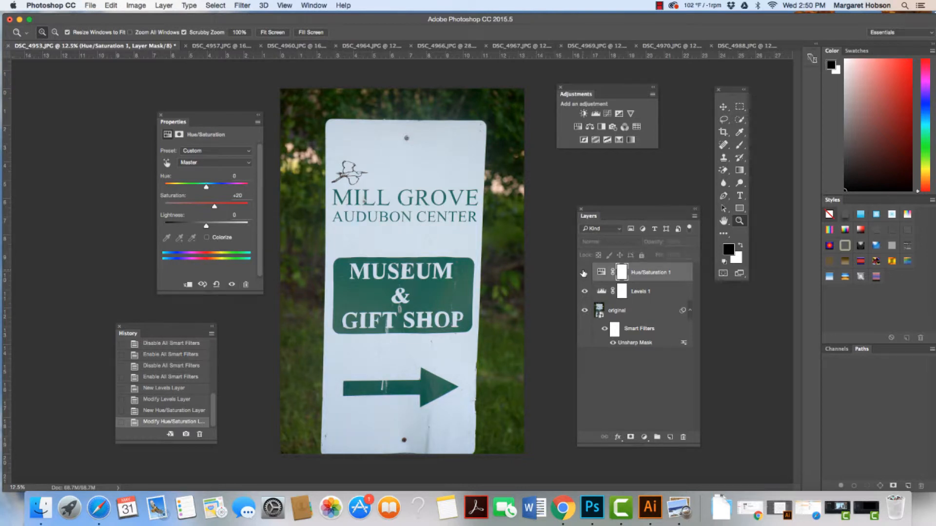
pyautogui.click(583, 273)
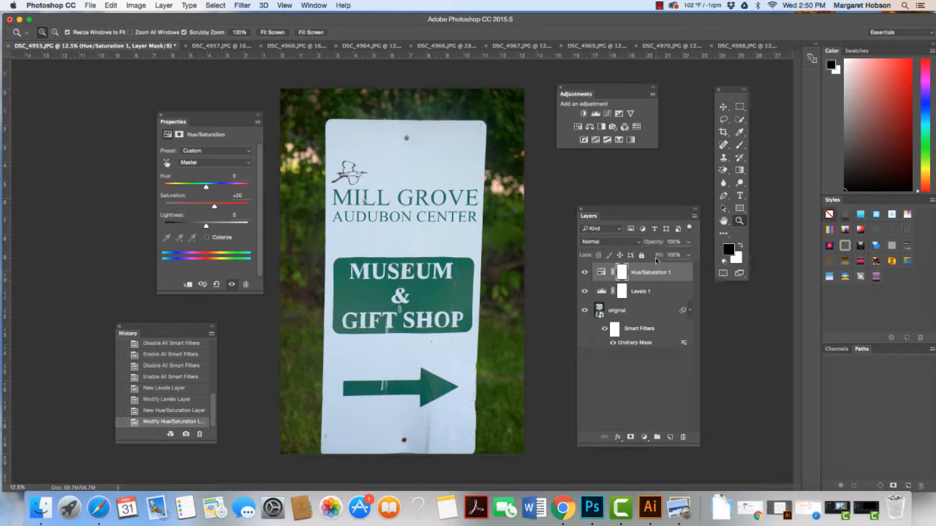
# Step: Paint black with the Brush tool on the Hue/Saturation 1 layer mask over the green MUSEUM & GIFT SHOP block of the sign
pyautogui.click(740, 145)
pyautogui.rightClick(742, 147)
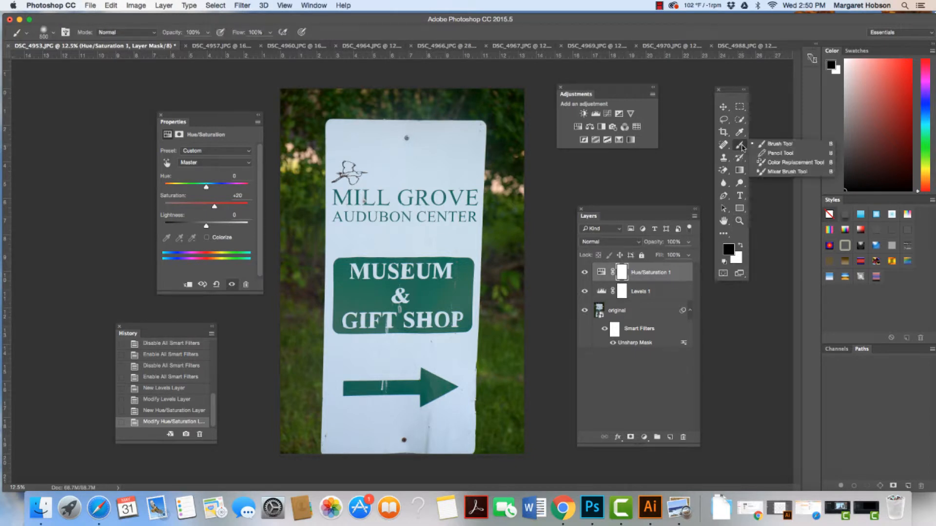
pyautogui.click(763, 147)
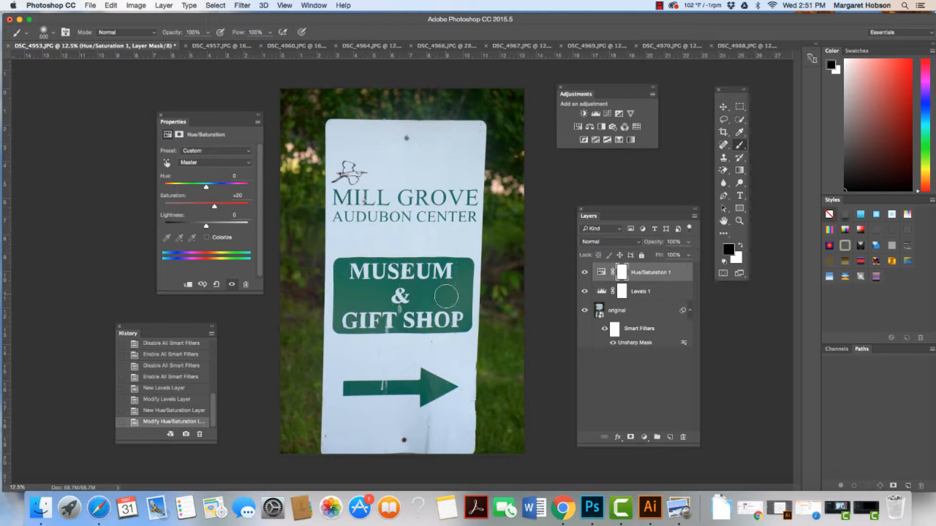
pyautogui.click(414, 291)
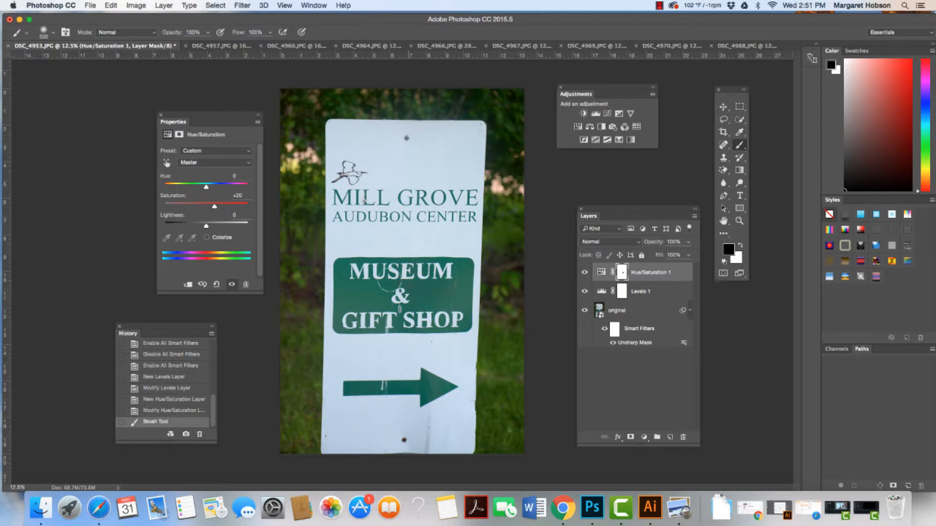
pyautogui.click(409, 295)
pyautogui.click(432, 306)
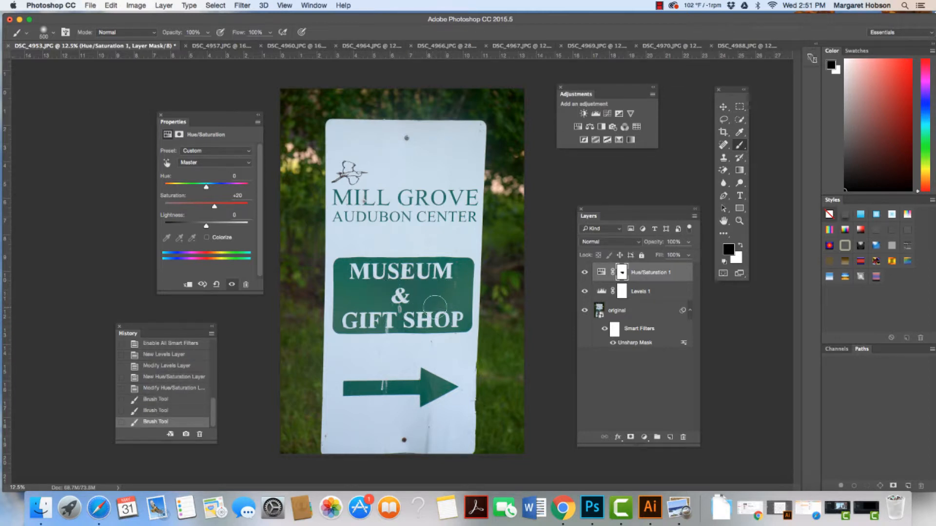
pyautogui.click(387, 314)
pyautogui.click(378, 312)
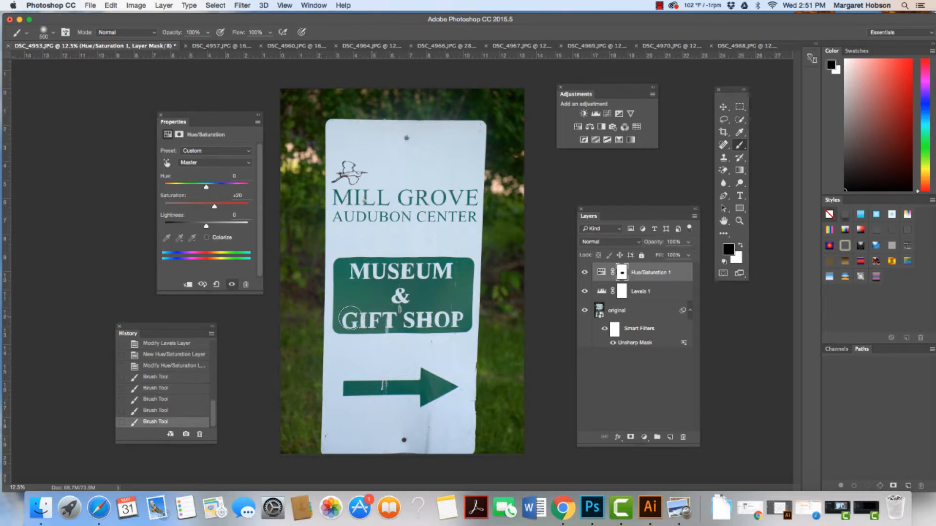
pyautogui.click(348, 288)
pyautogui.click(371, 293)
pyautogui.click(356, 300)
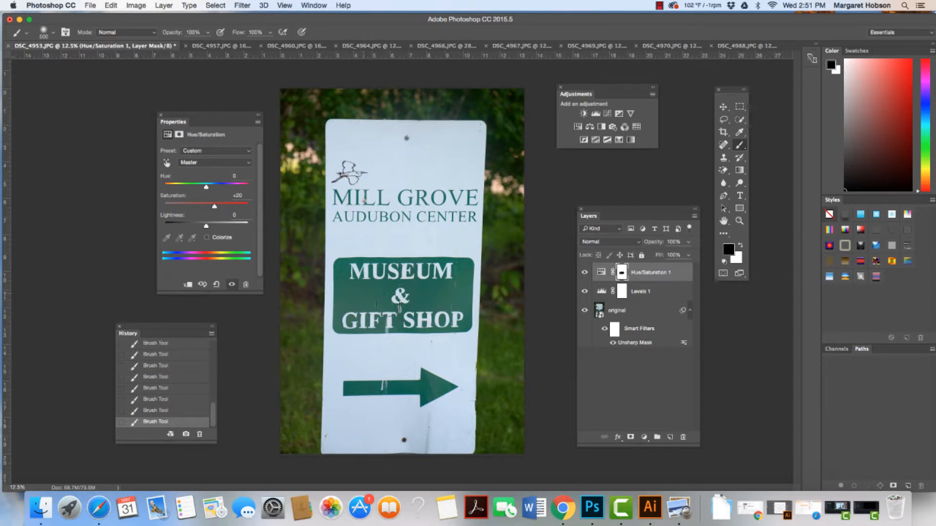
pyautogui.moveTo(423, 289)
pyautogui.mouseDown()
pyautogui.moveTo(448, 303)
pyautogui.moveTo(420, 290)
pyautogui.moveTo(456, 270)
pyautogui.moveTo(458, 318)
pyautogui.moveTo(385, 314)
pyautogui.moveTo(430, 287)
pyautogui.moveTo(382, 281)
pyautogui.moveTo(419, 273)
pyautogui.moveTo(348, 278)
pyautogui.moveTo(352, 317)
pyautogui.moveTo(405, 314)
pyautogui.mouseUp()
pyautogui.click(585, 275)
# Step: Save a JPEG copy named 01location in the location folder with Medium quality 5 and the Progressive format at 3 scans
pyautogui.click(92, 5)
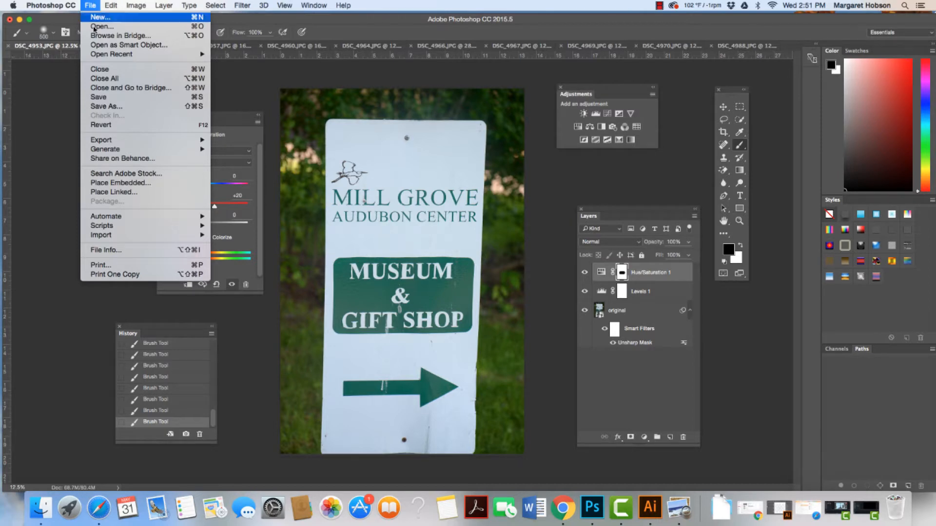
pyautogui.click(105, 106)
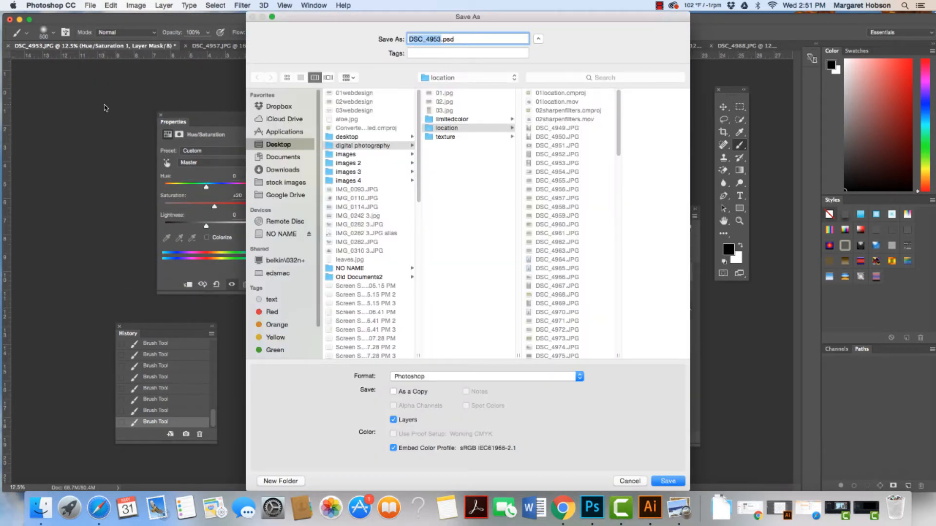
pyautogui.write('01location')
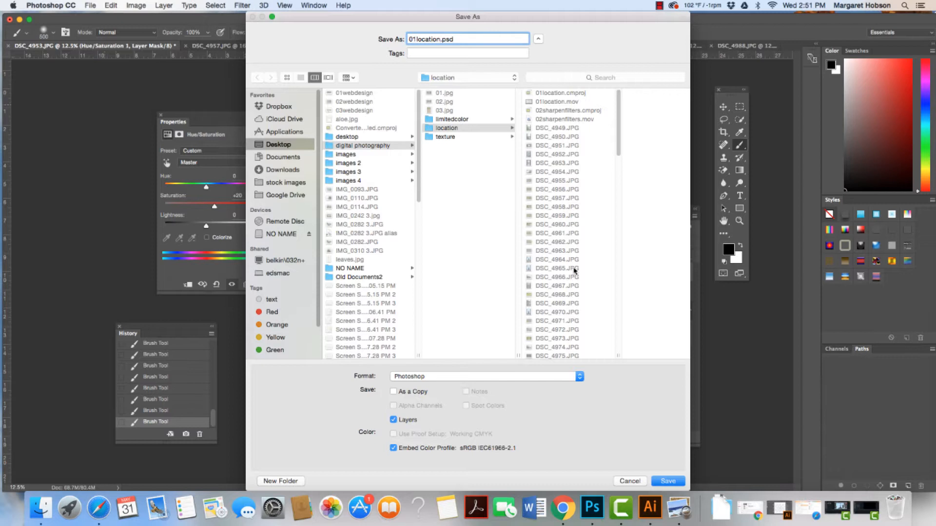
pyautogui.click(580, 380)
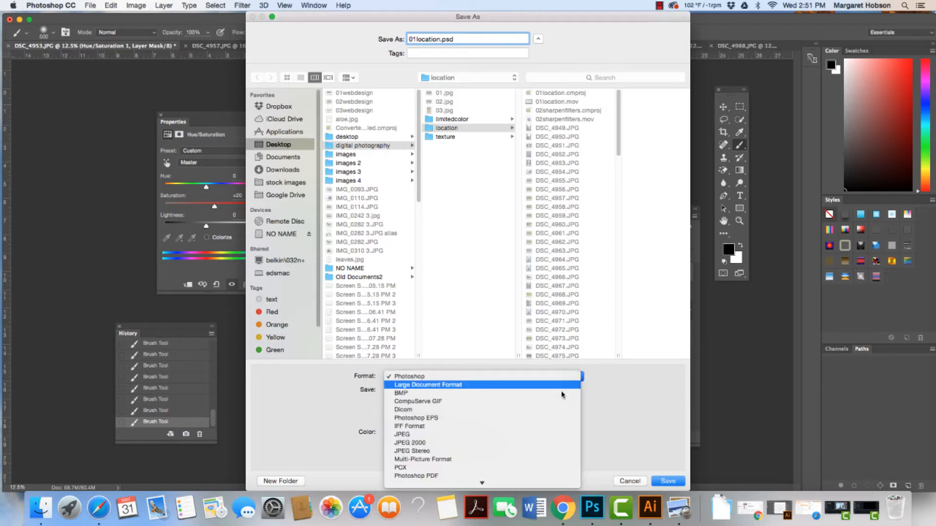
pyautogui.click(533, 435)
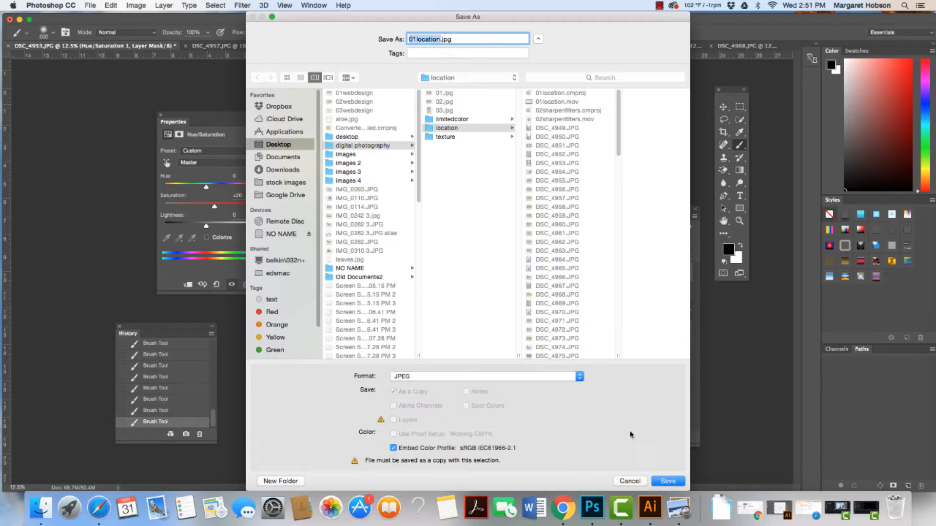
pyautogui.click(668, 481)
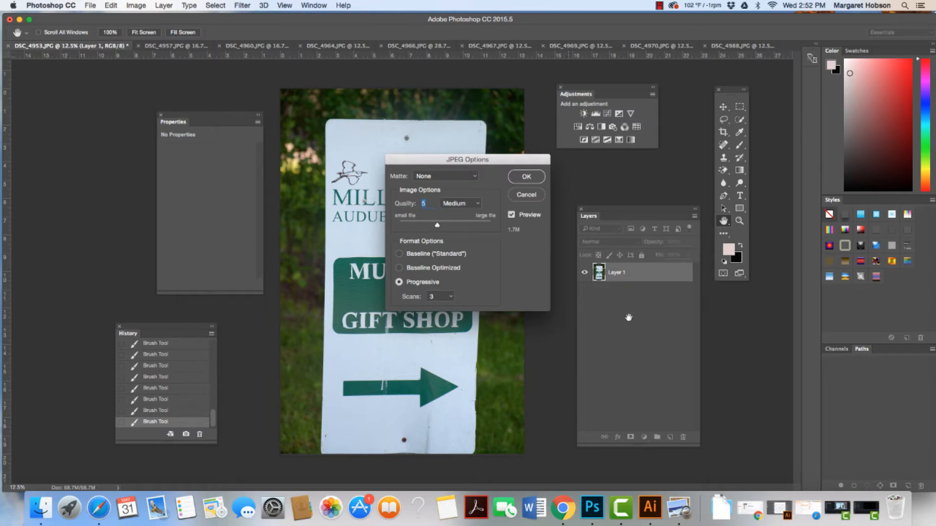
pyautogui.click(524, 179)
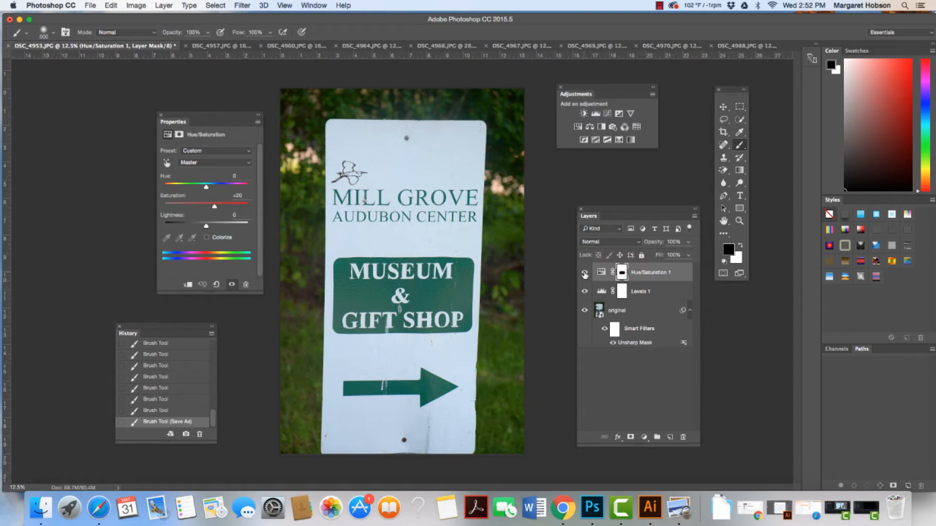
# Step: Hide the Hue/Saturation 1 and Levels 1 layers and the Smart Filters to compare with the original photo, and show them all again
pyautogui.moveTo(584, 275); pyautogui.dragTo(586, 294)
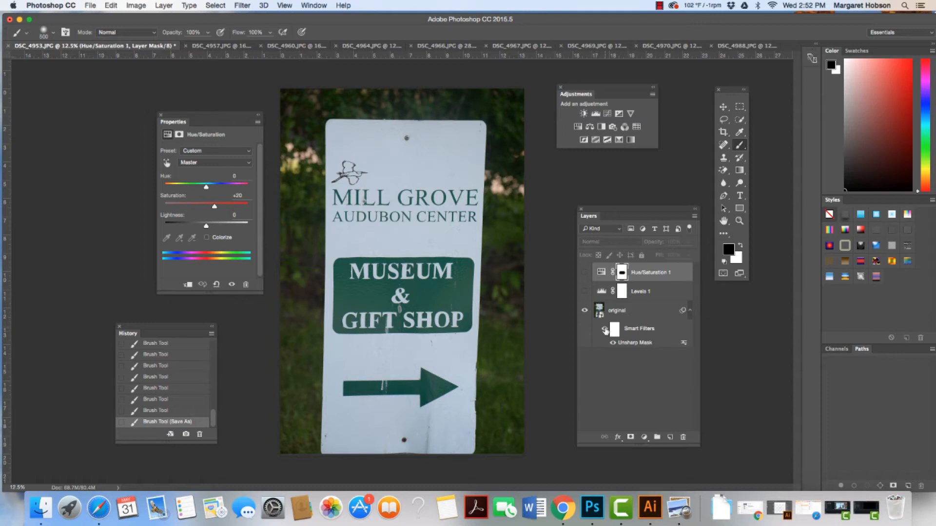
pyautogui.click(605, 329)
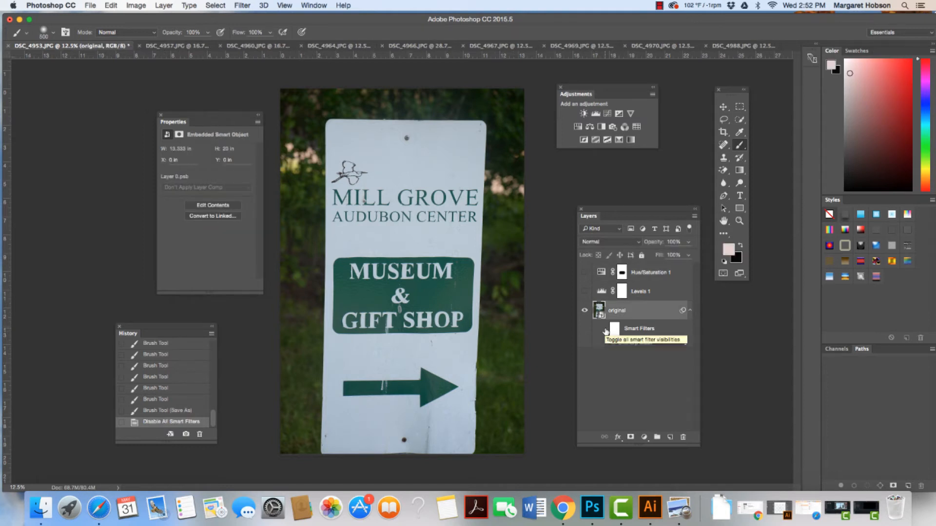
pyautogui.click(604, 330)
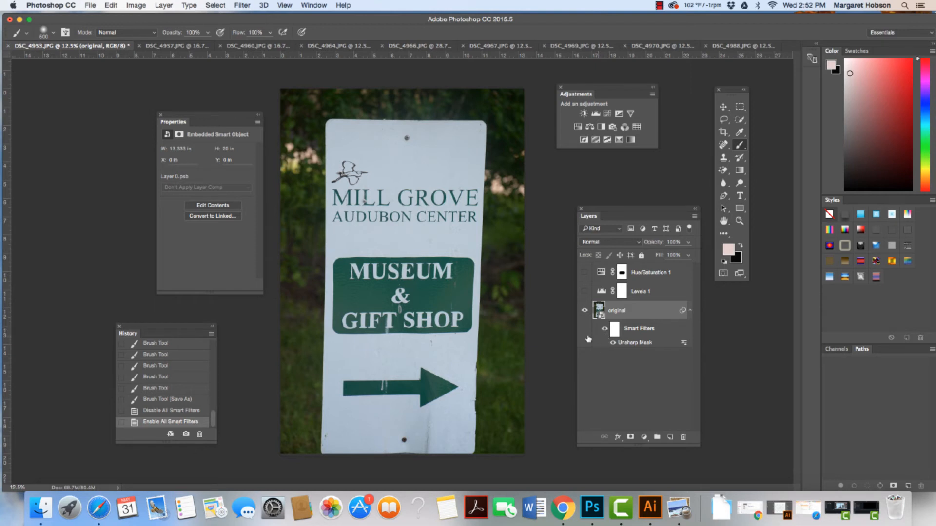
pyautogui.click(585, 292)
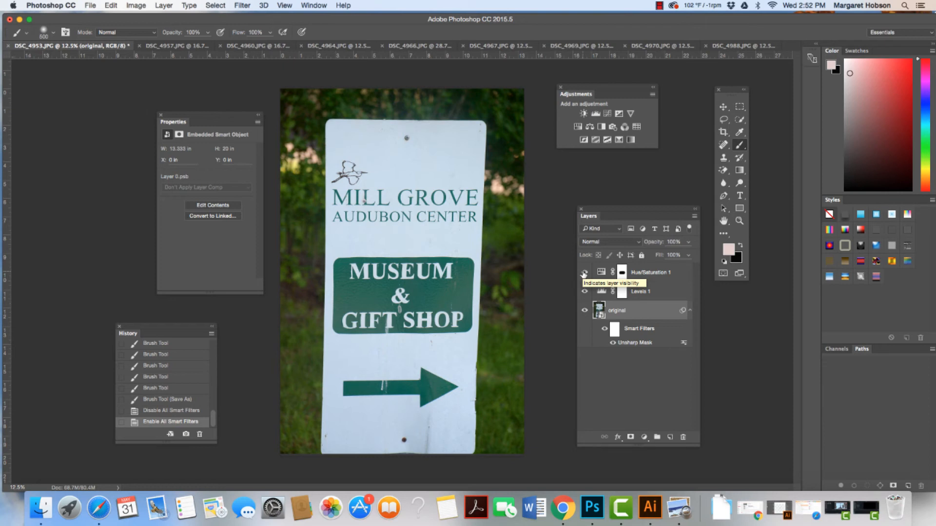
pyautogui.click(584, 273)
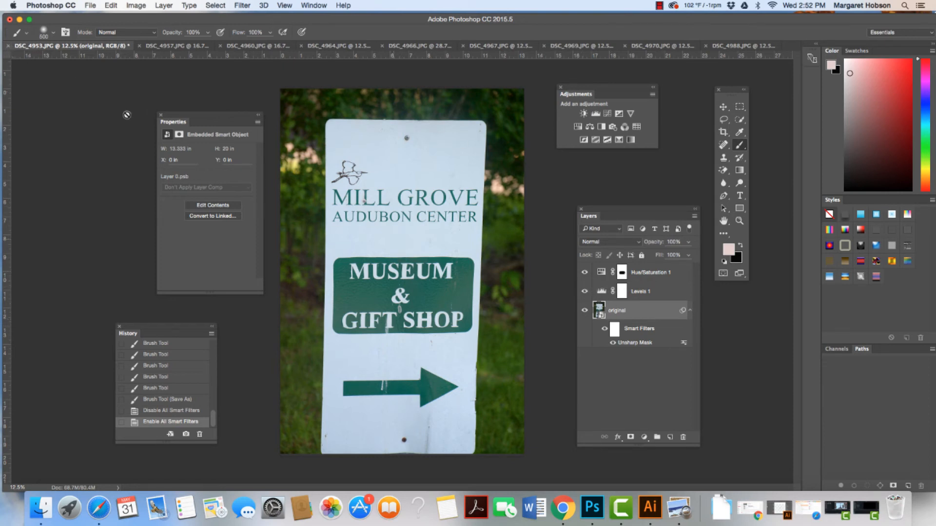
# Step: Close DSC_4953.JPG without saving its changes and bring up the weathervane photo DSC_4964.JPG
pyautogui.click(10, 47)
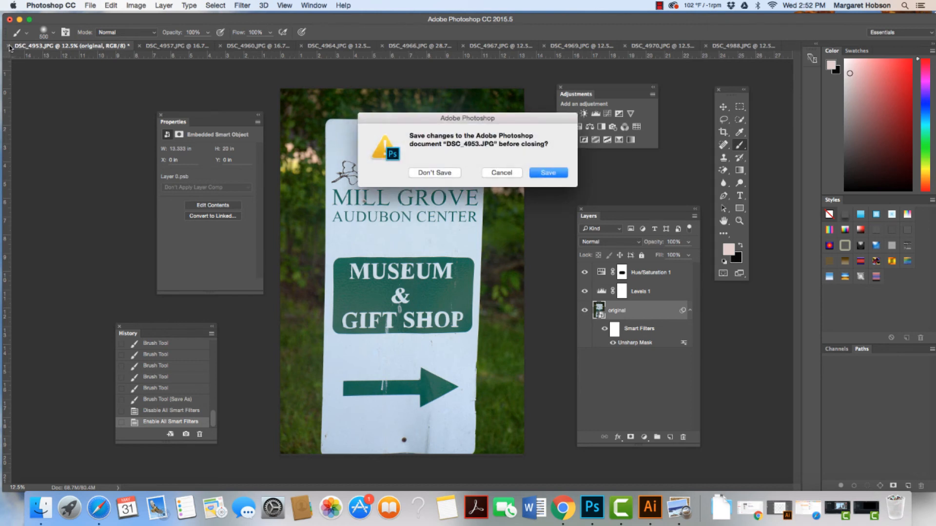
pyautogui.click(437, 173)
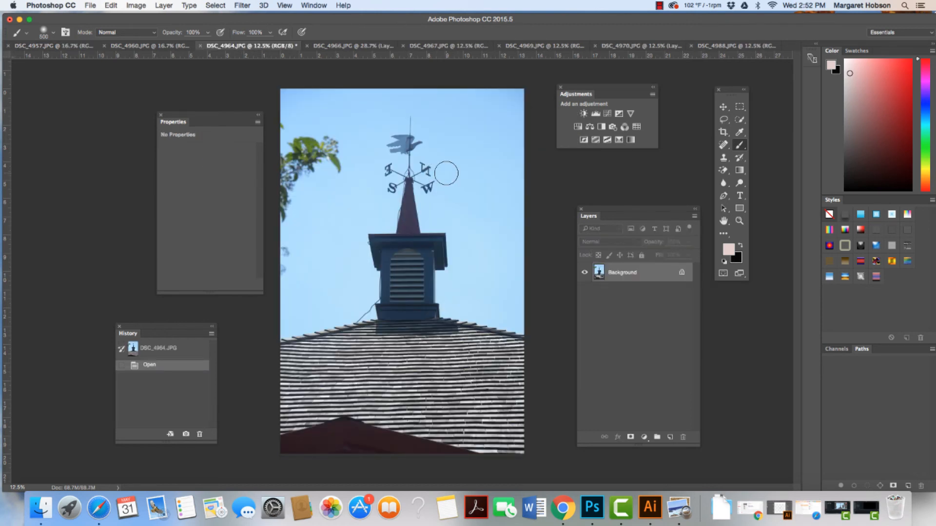
pyautogui.click(133, 46)
pyautogui.click(255, 46)
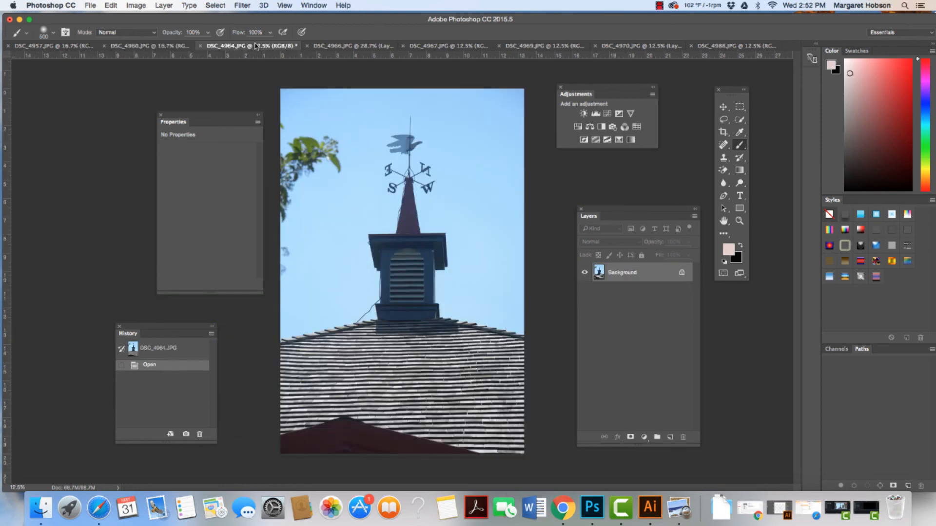